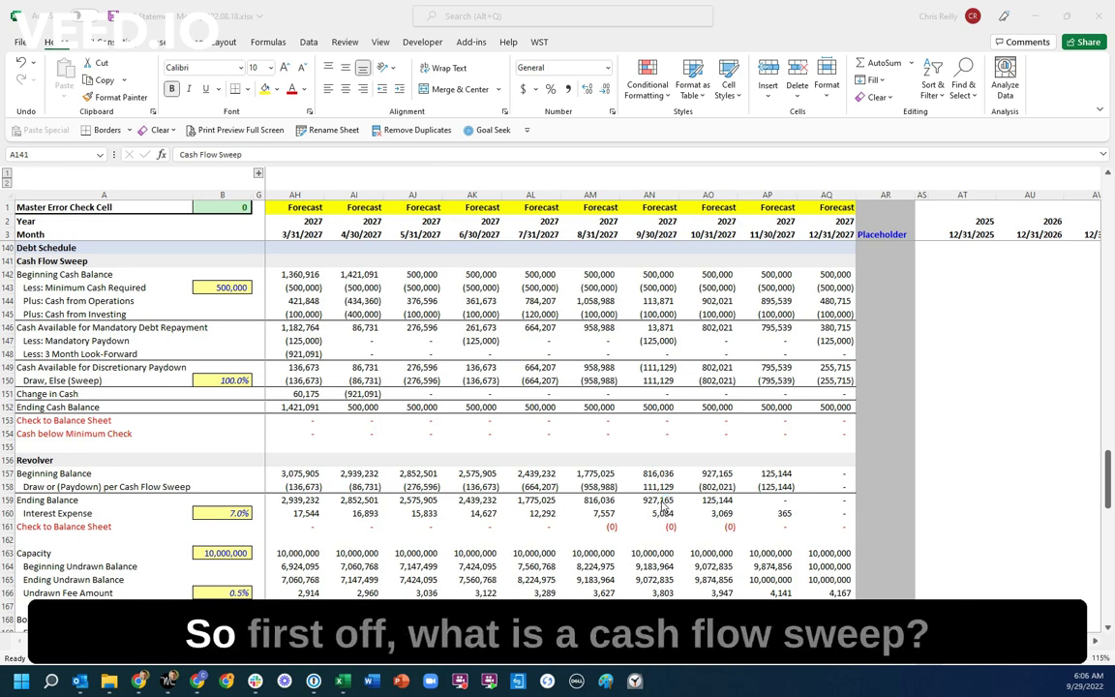
# - Review the Cash Flow Sweep section's 500,000 minimum cash and 100.0% sweep percentage inputs
pyautogui.click(65, 261)
pyautogui.moveTo(64, 262); pyautogui.dragTo(78, 406)
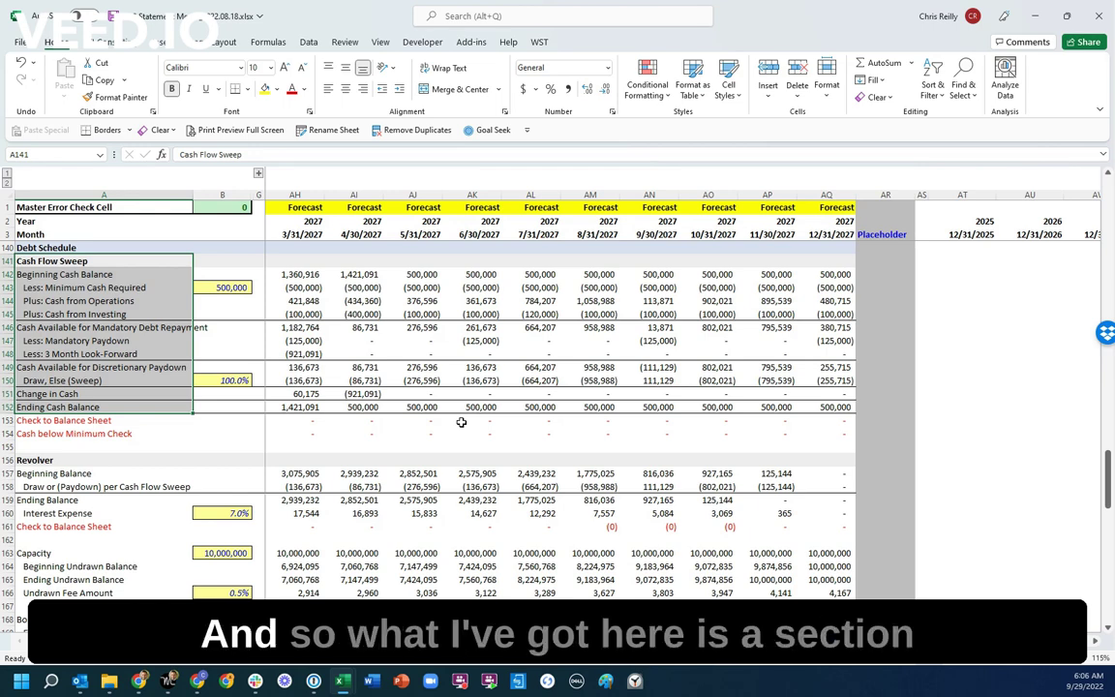
pyautogui.click(106, 287)
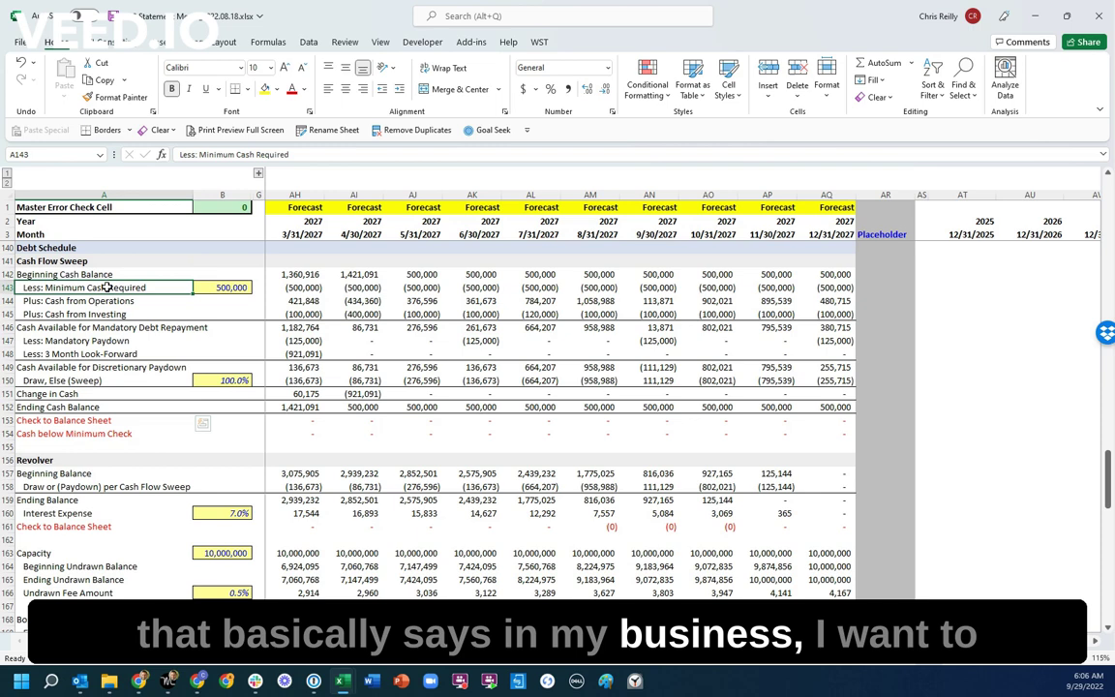
pyautogui.moveTo(222, 288); pyautogui.dragTo(232, 287)
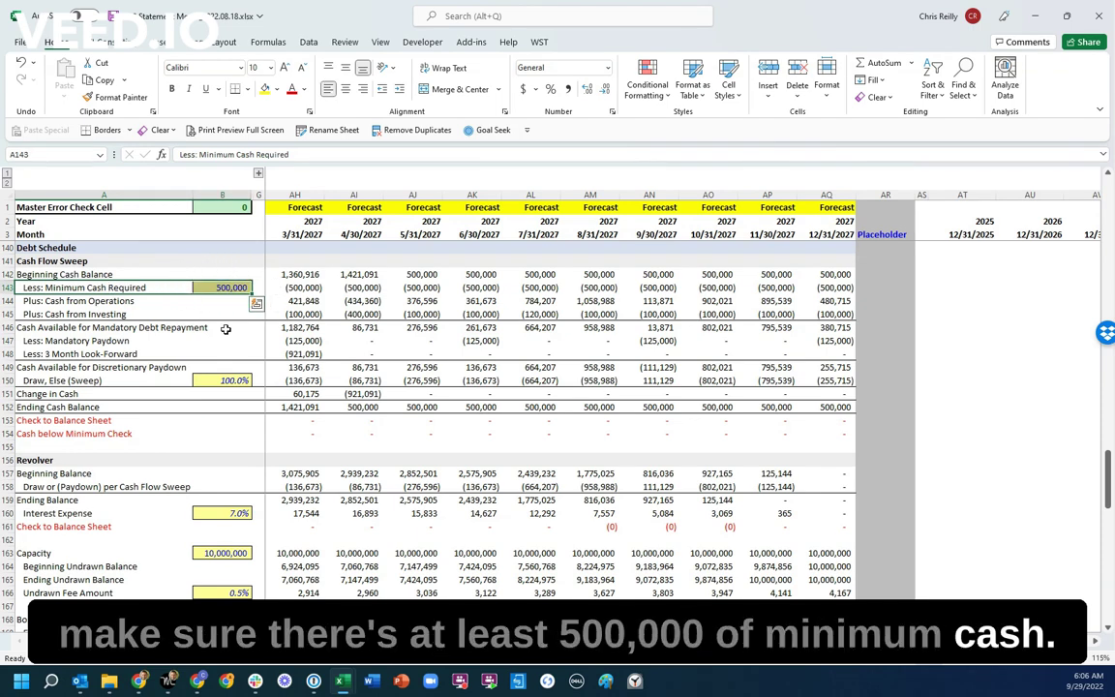
pyautogui.click(213, 383)
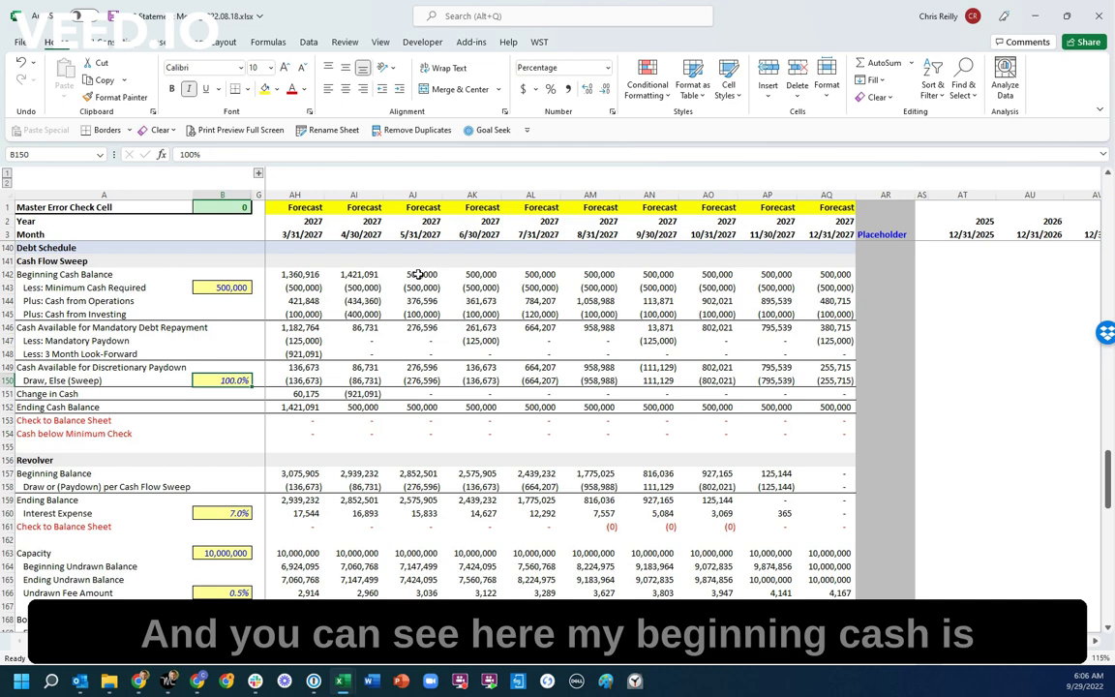
# - Inspect the 5/31/2027 beginning cash, minimum cash, operating and investing formulas, plus later mandatory paydowns
pyautogui.click(416, 274)
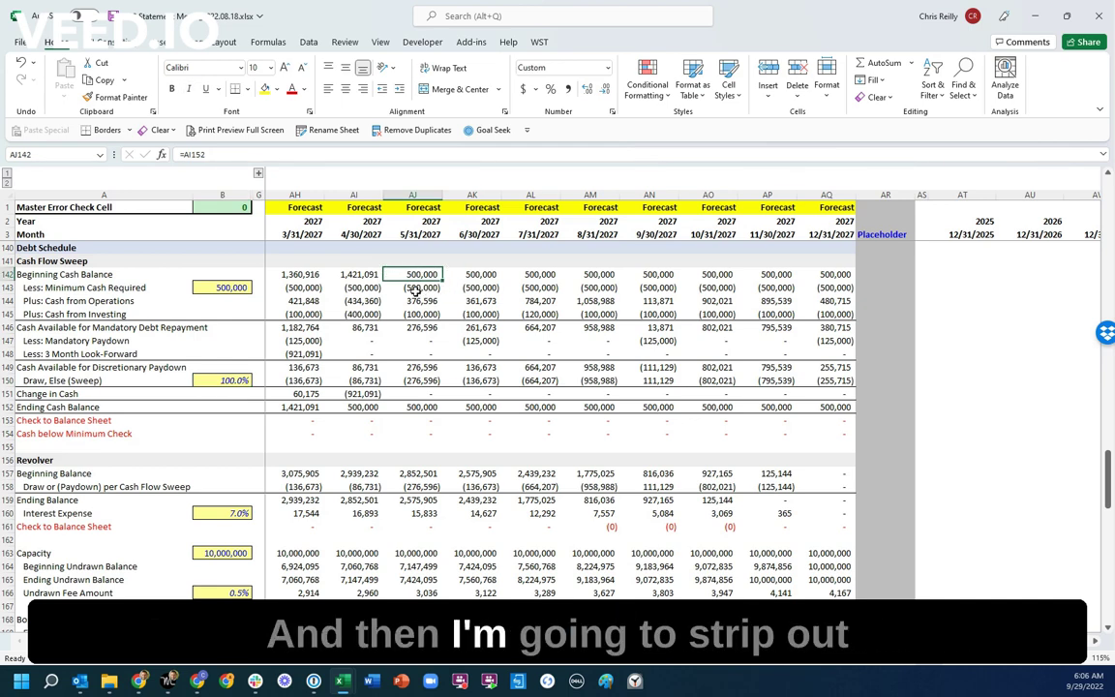
pyautogui.click(416, 289)
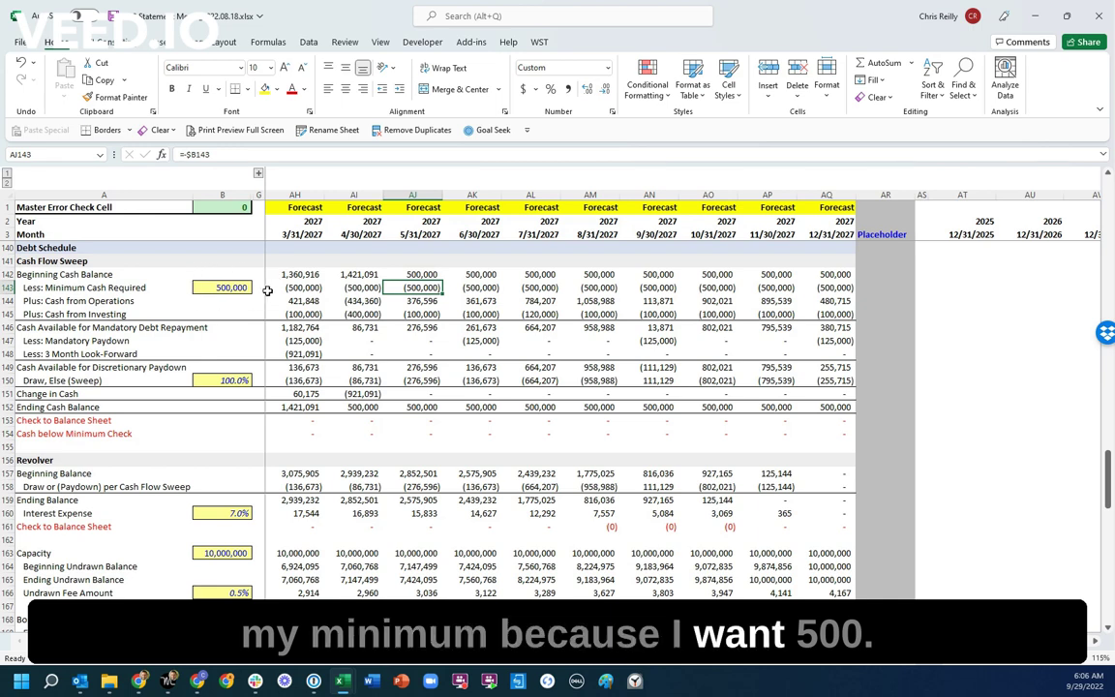
pyautogui.click(438, 300)
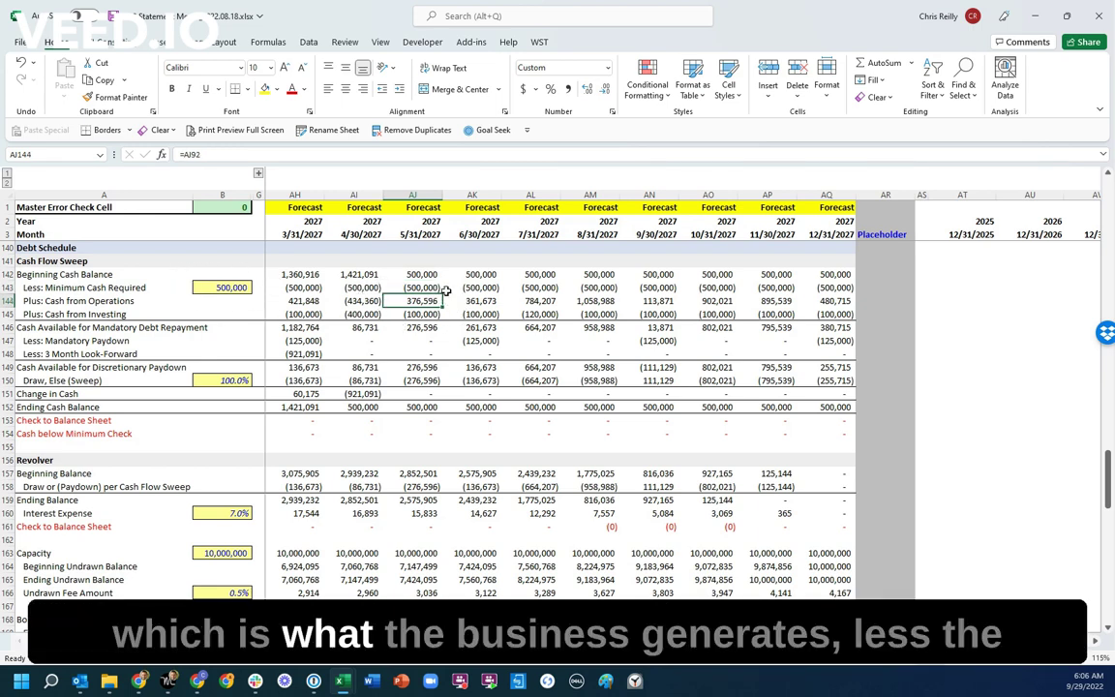
pyautogui.click(434, 318)
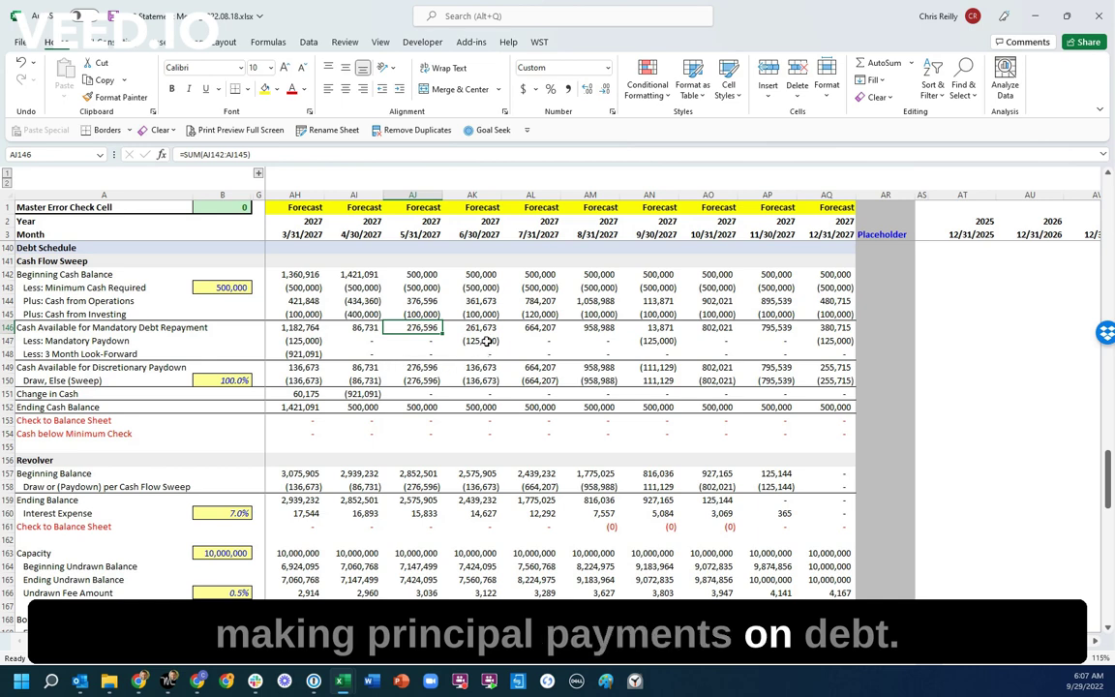
pyautogui.click(666, 345)
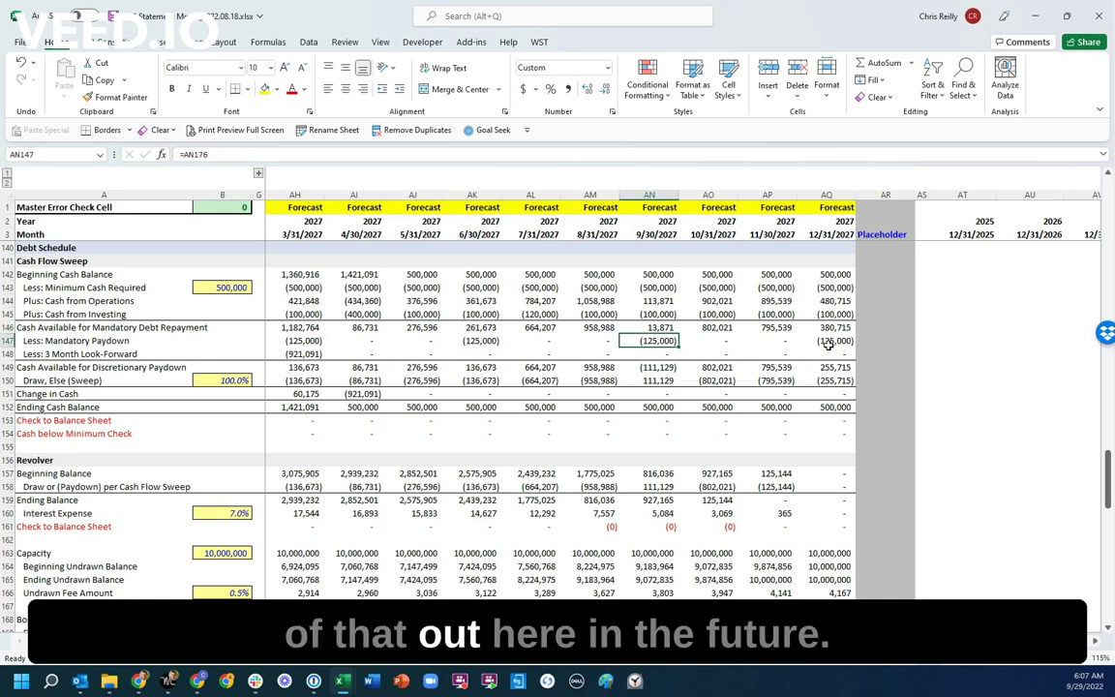
pyautogui.press('Right')
pyautogui.press('Right')
pyautogui.press('Right')
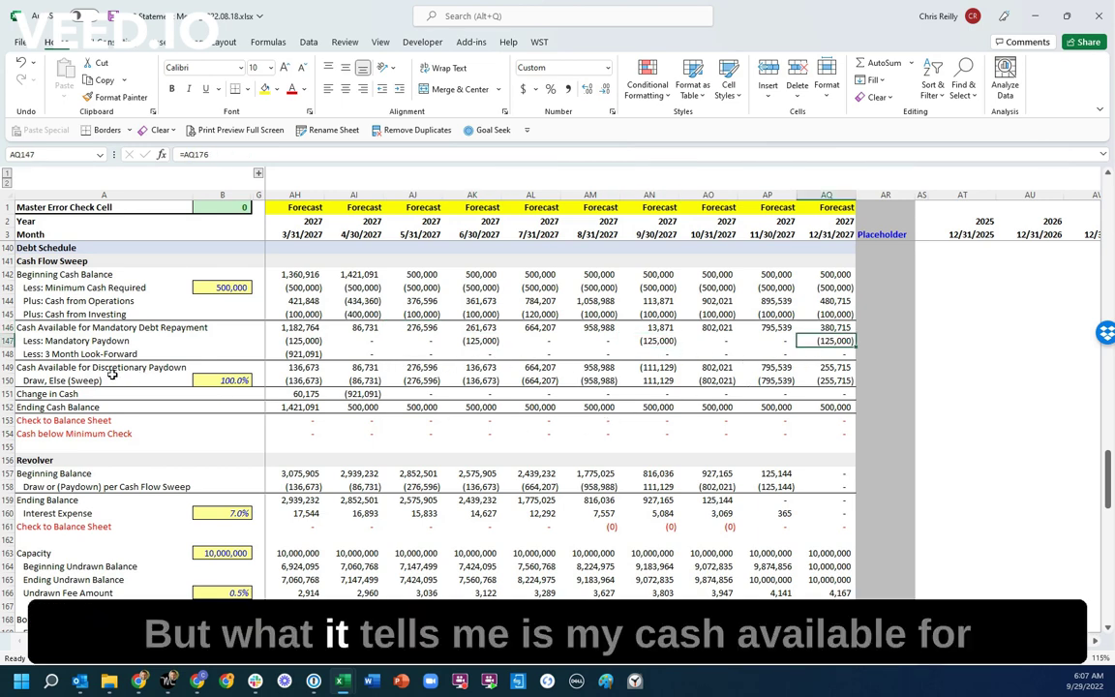
# - Trace the 276,596 cash available for discretionary paydown into the AJ150 sweep formula
pyautogui.click(53, 368)
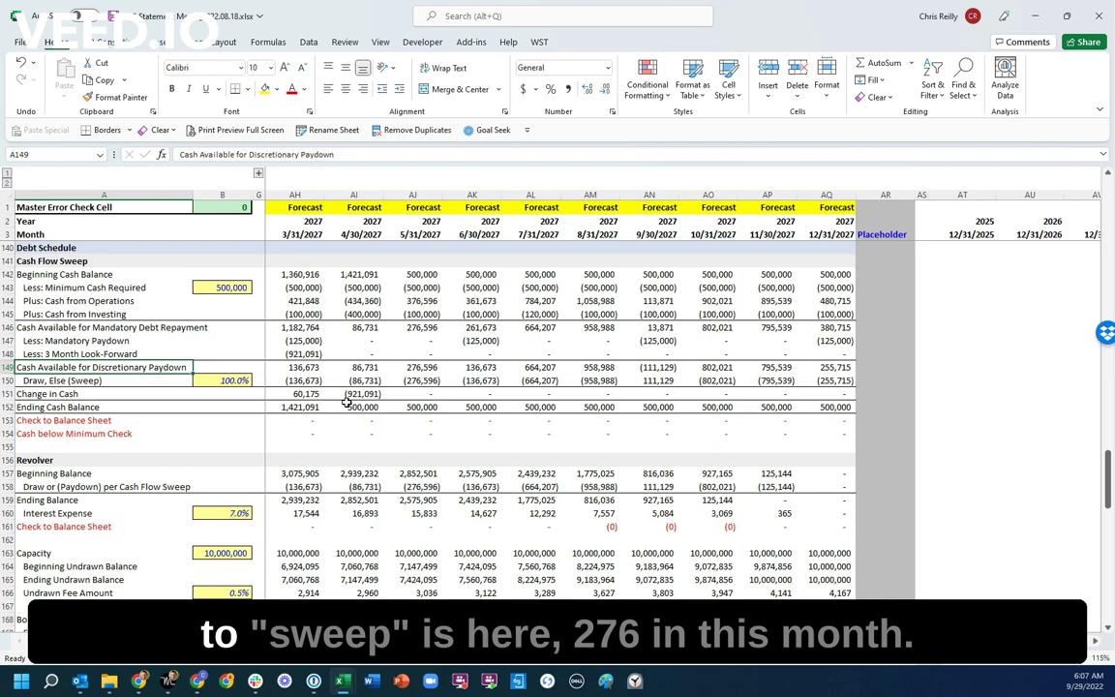
pyautogui.click(429, 367)
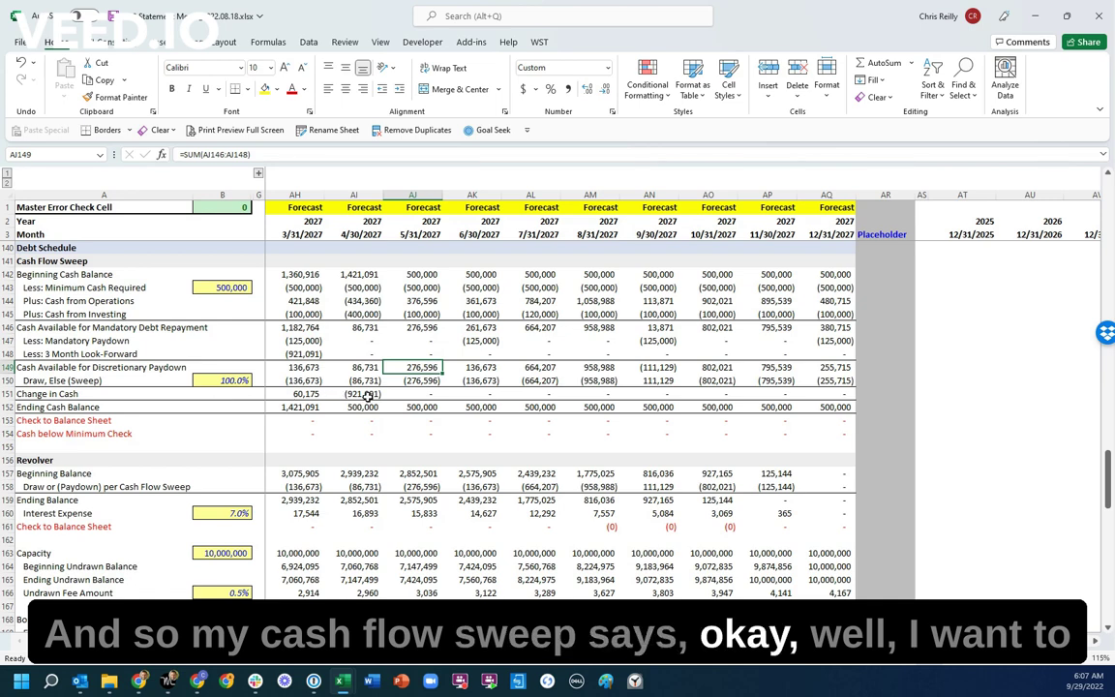
pyautogui.click(228, 379)
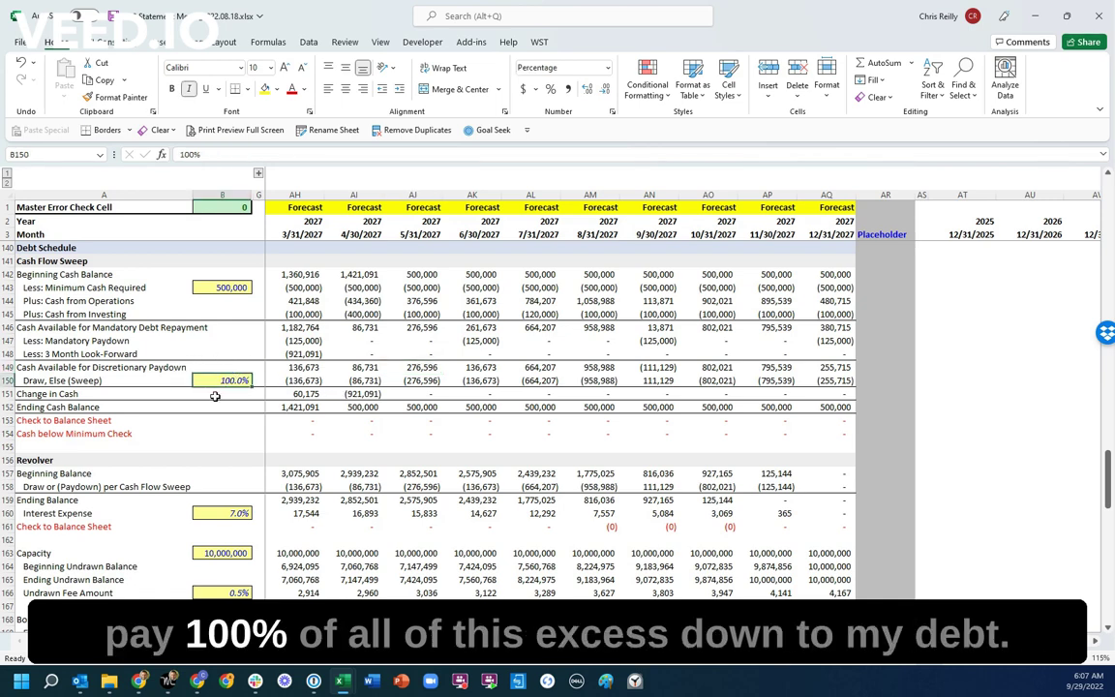
pyautogui.click(429, 368)
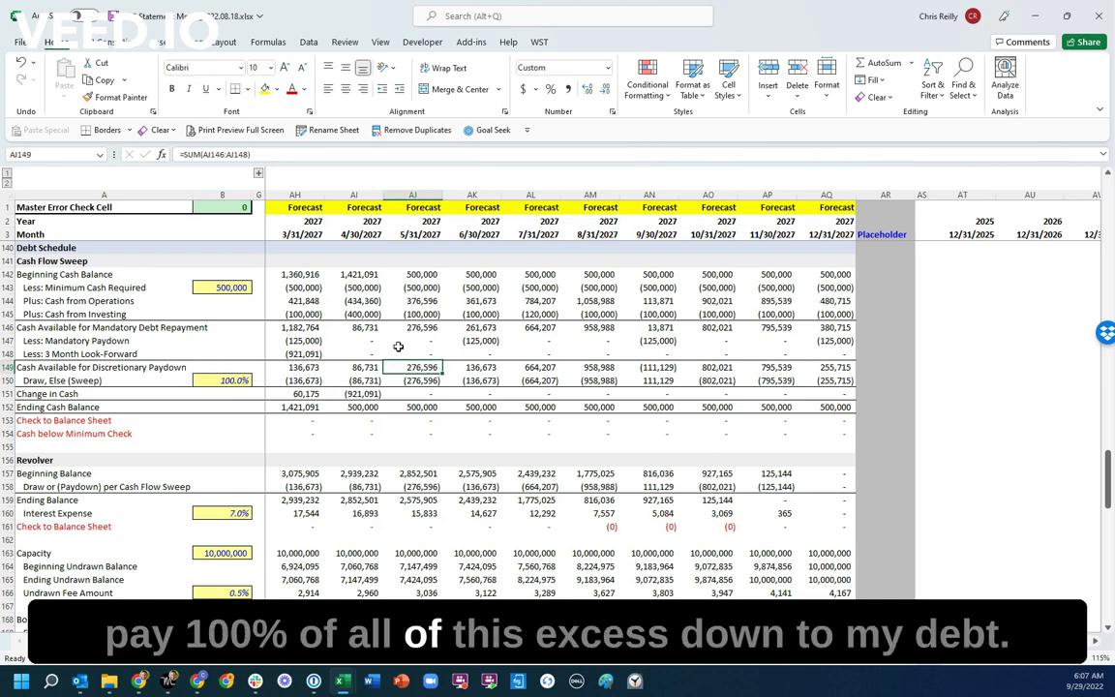
pyautogui.click(440, 380)
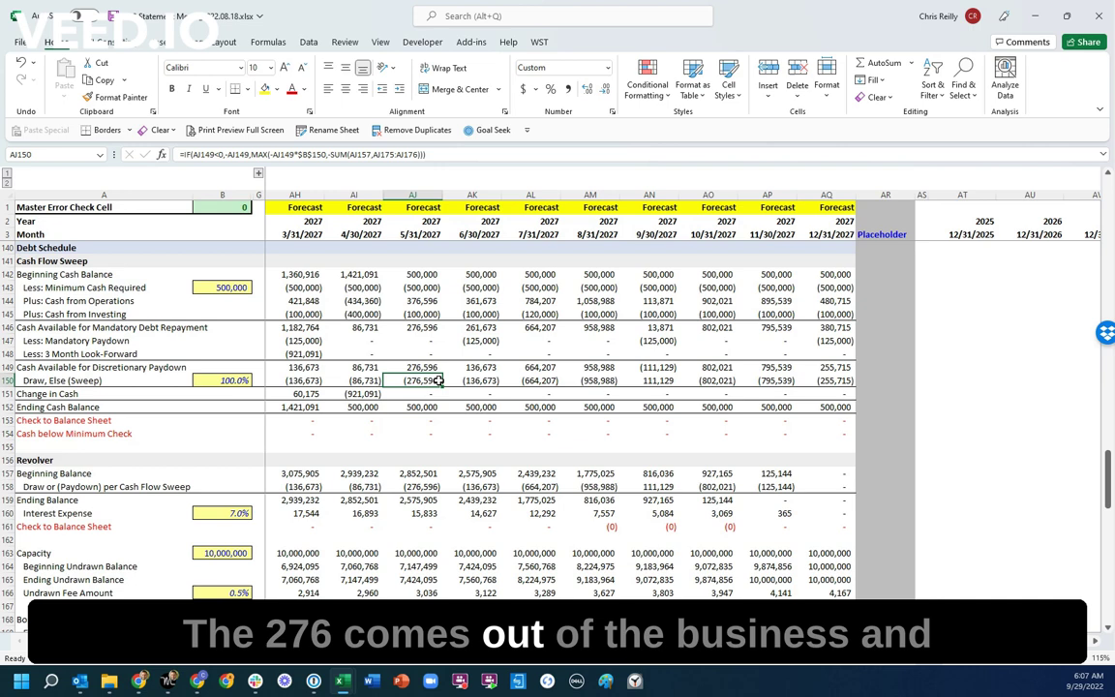
# - Check the revolver paydown, interest expense and ending cash formulas, then the following months' sweep amounts
pyautogui.click(426, 484)
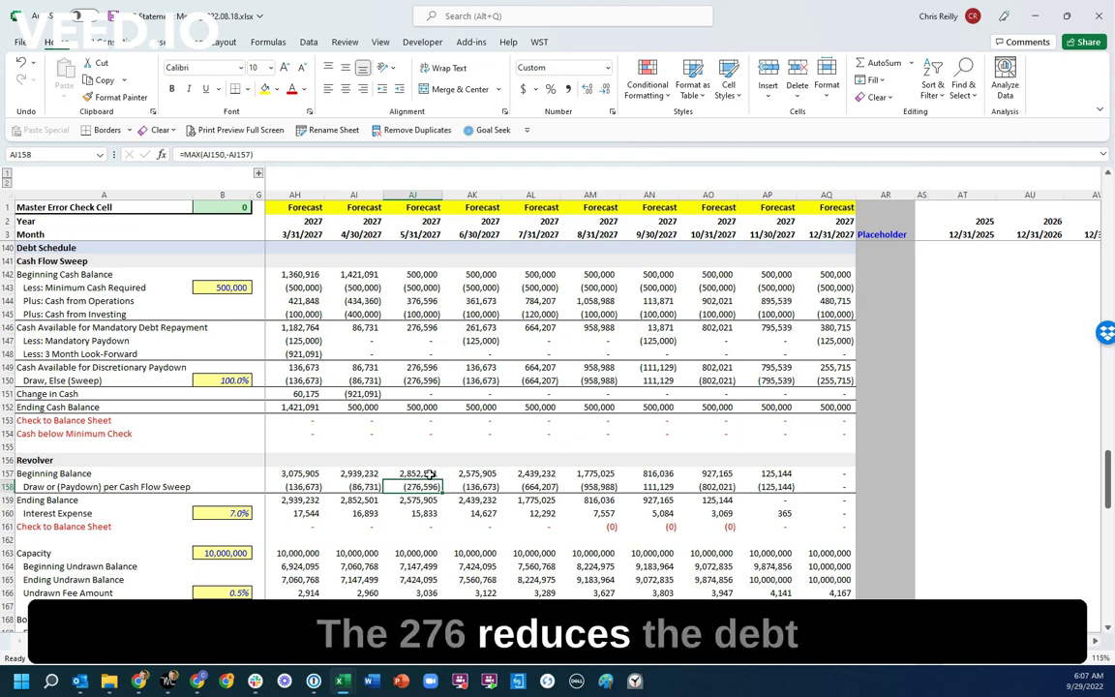
pyautogui.click(421, 513)
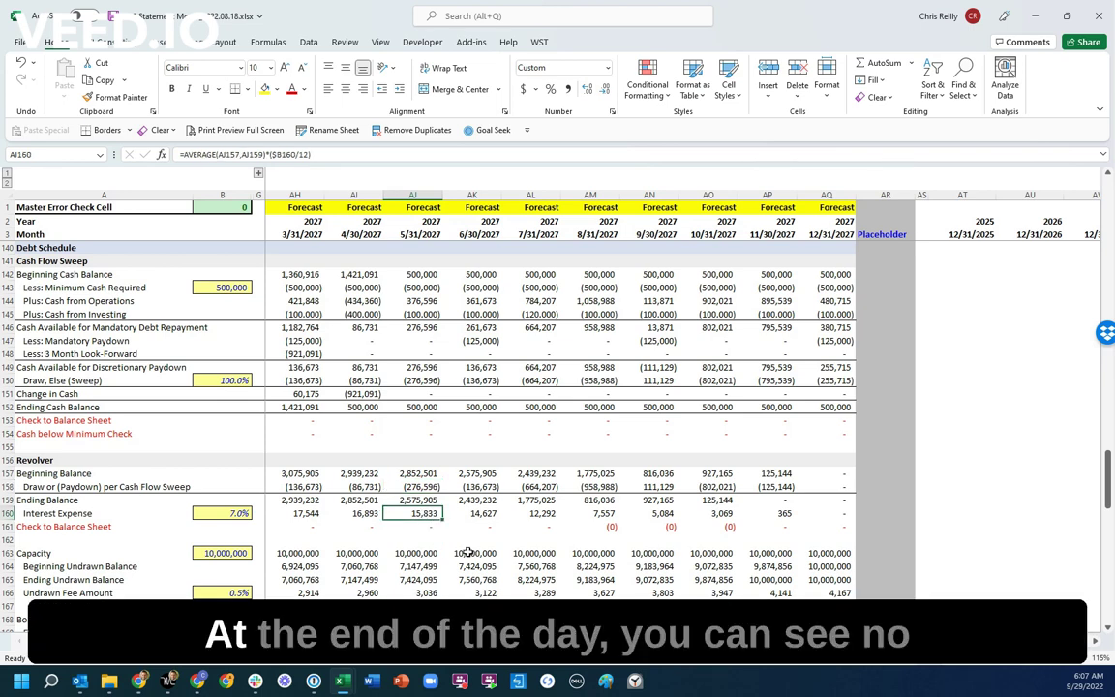
pyautogui.click(426, 407)
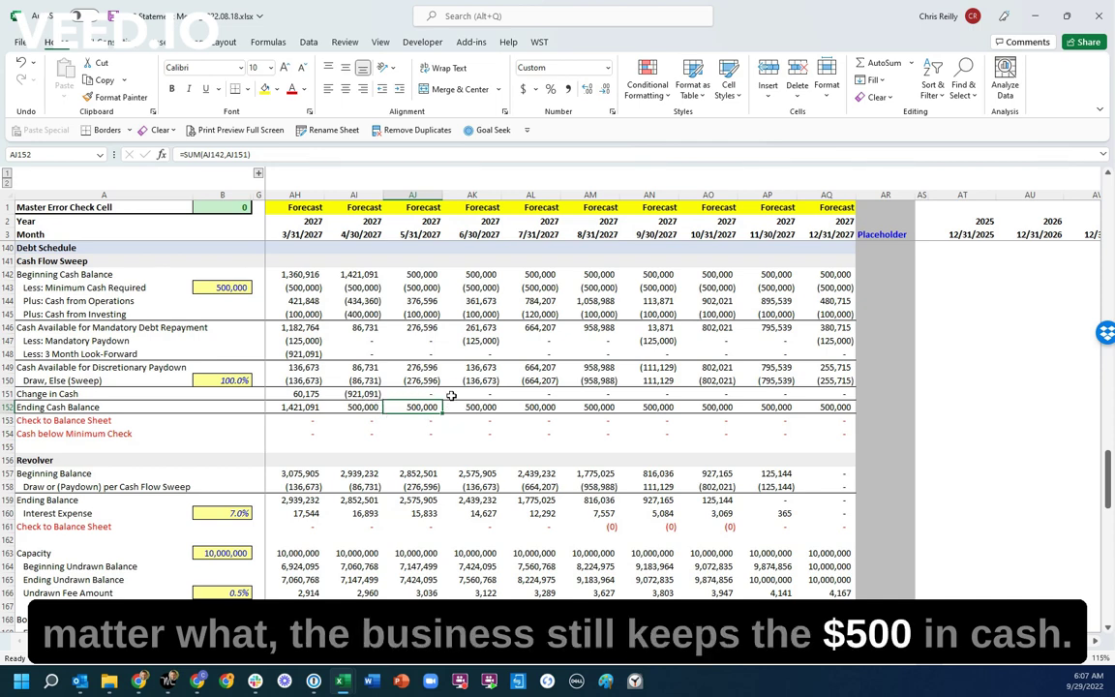
pyautogui.press('Up')
pyautogui.press('Up')
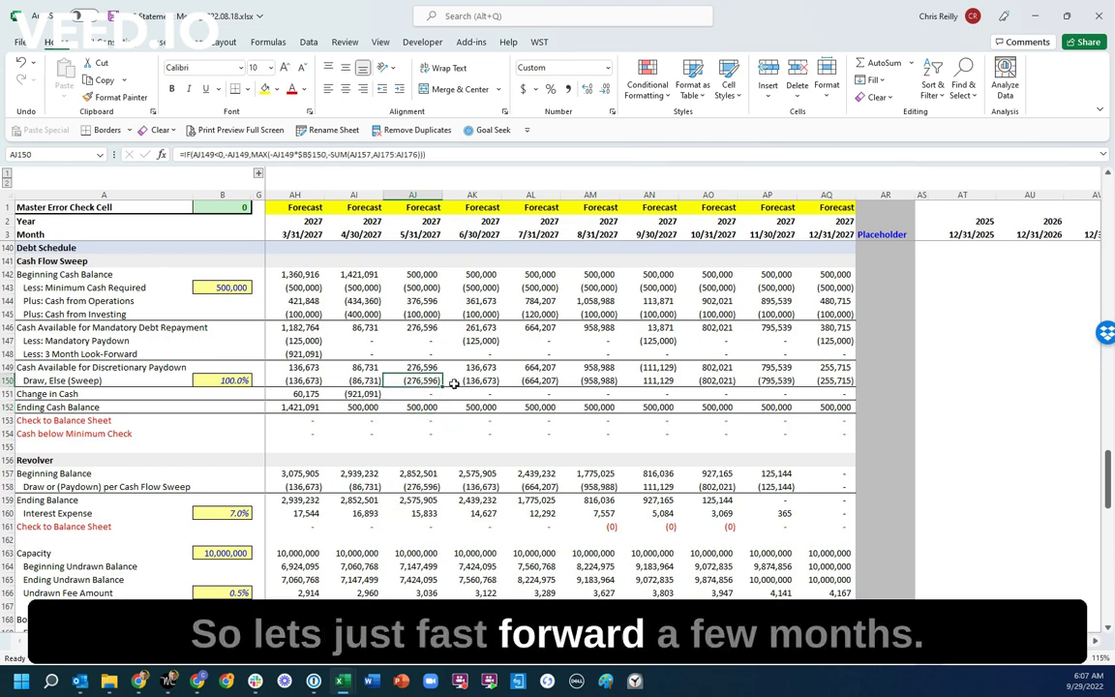
pyautogui.click(489, 381)
pyautogui.press('Right')
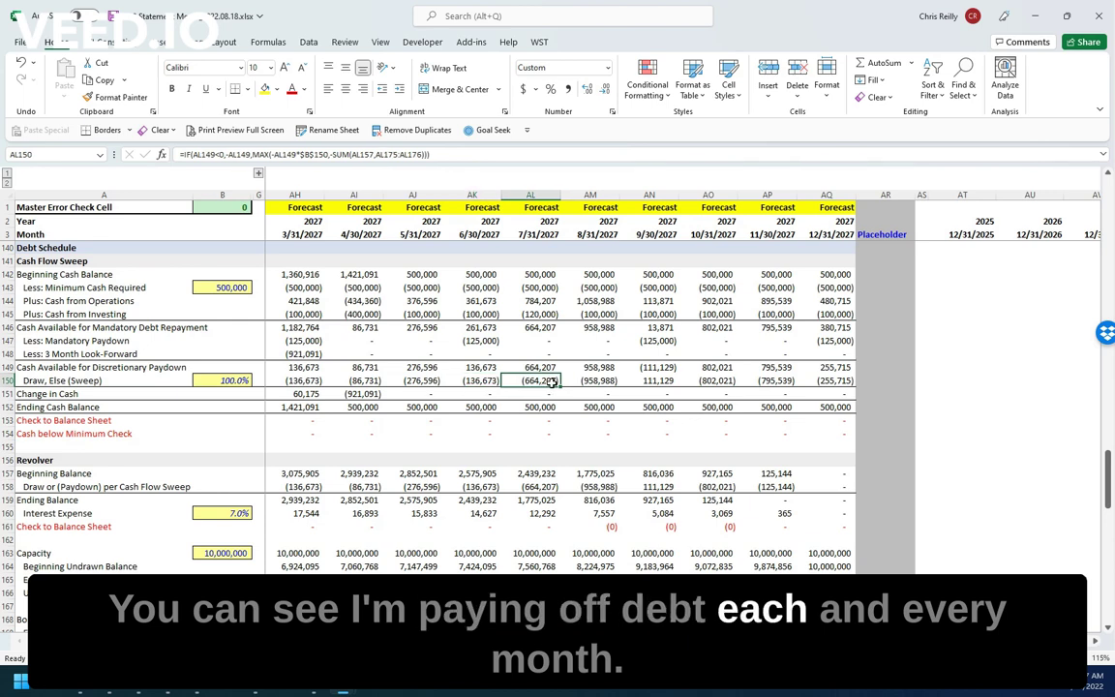
pyautogui.press('Right')
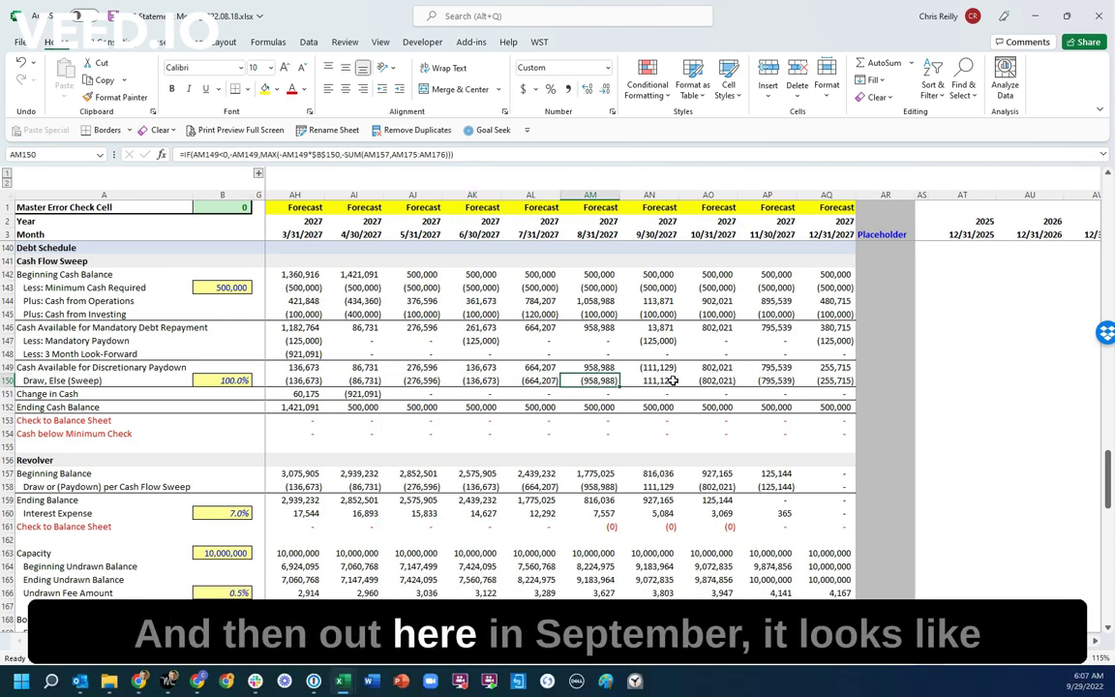
# - Examine September's available cash, operating and investing flows, sweep, and revolver draw and balances
pyautogui.click(664, 367)
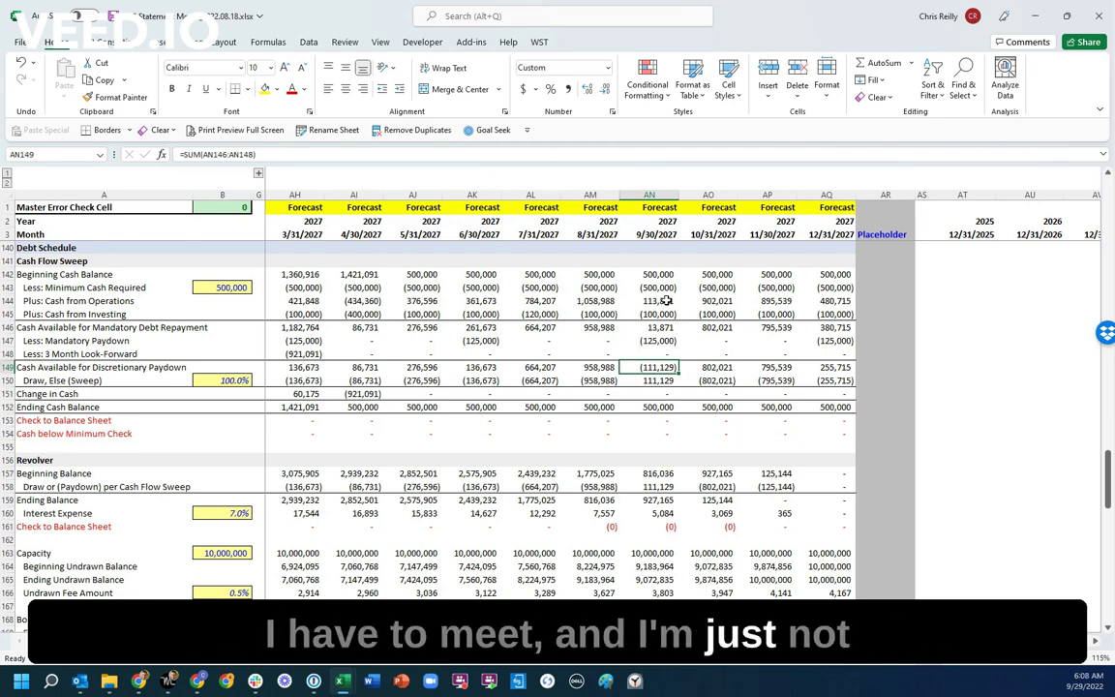
pyautogui.moveTo(670, 300); pyautogui.dragTo(665, 314)
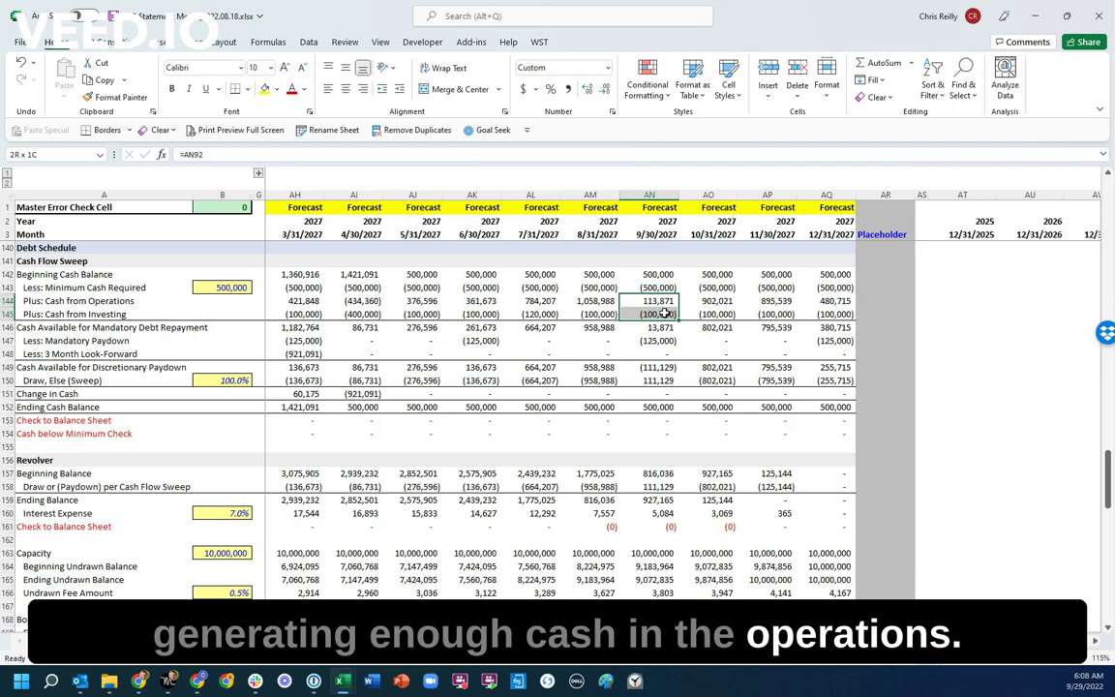
pyautogui.click(655, 381)
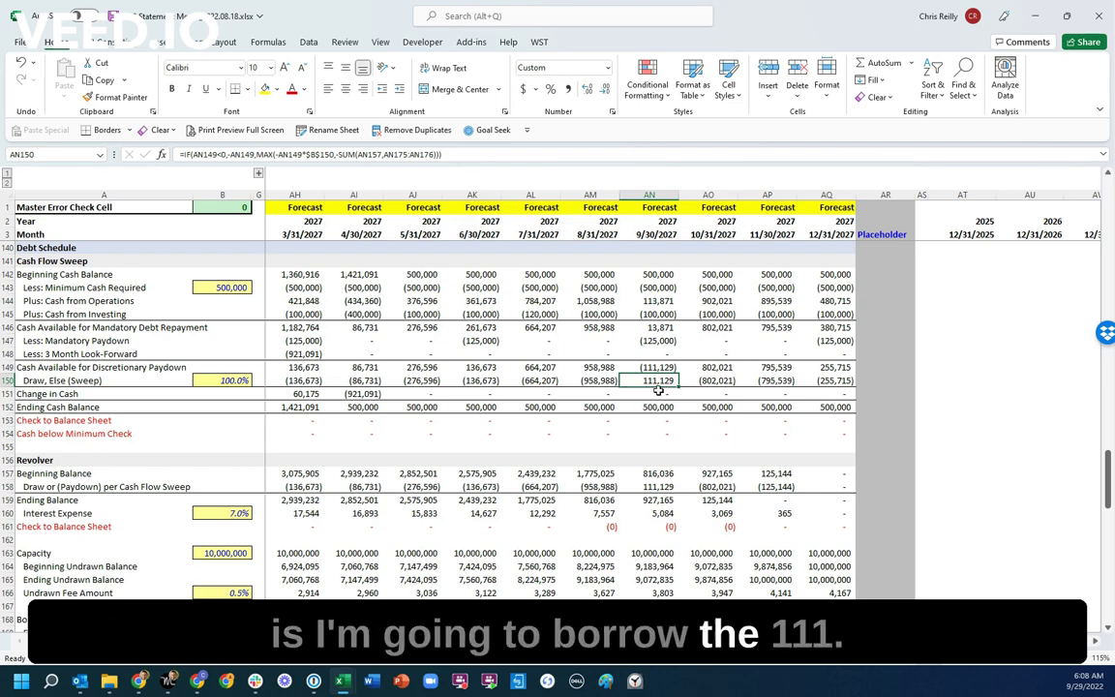
pyautogui.click(672, 486)
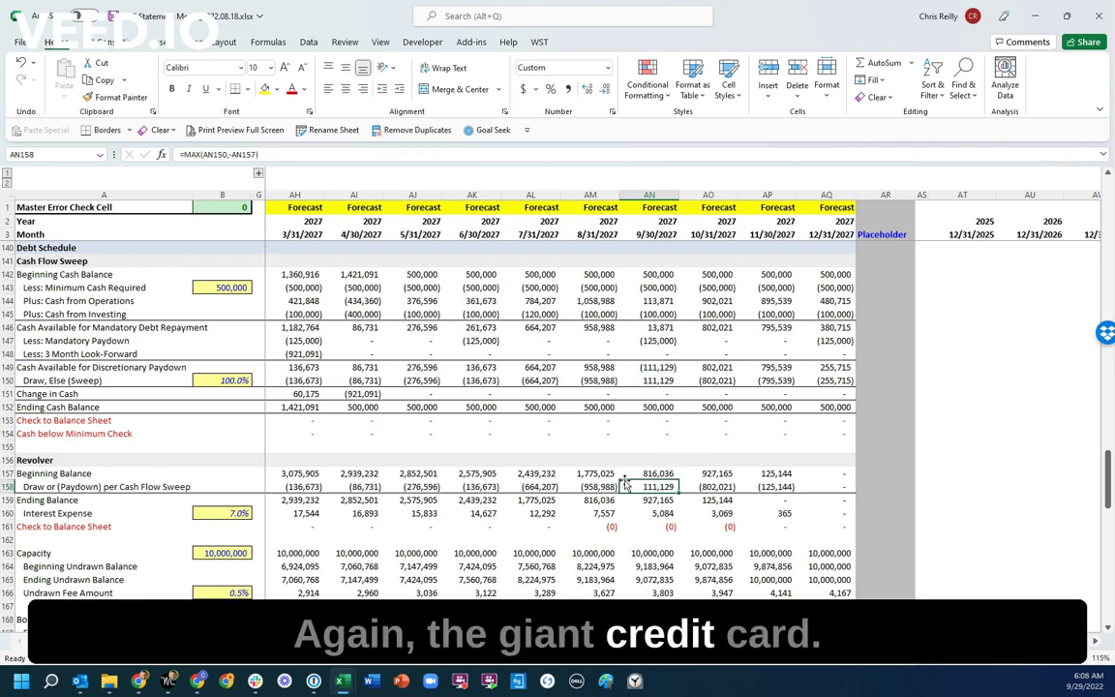
pyautogui.click(668, 473)
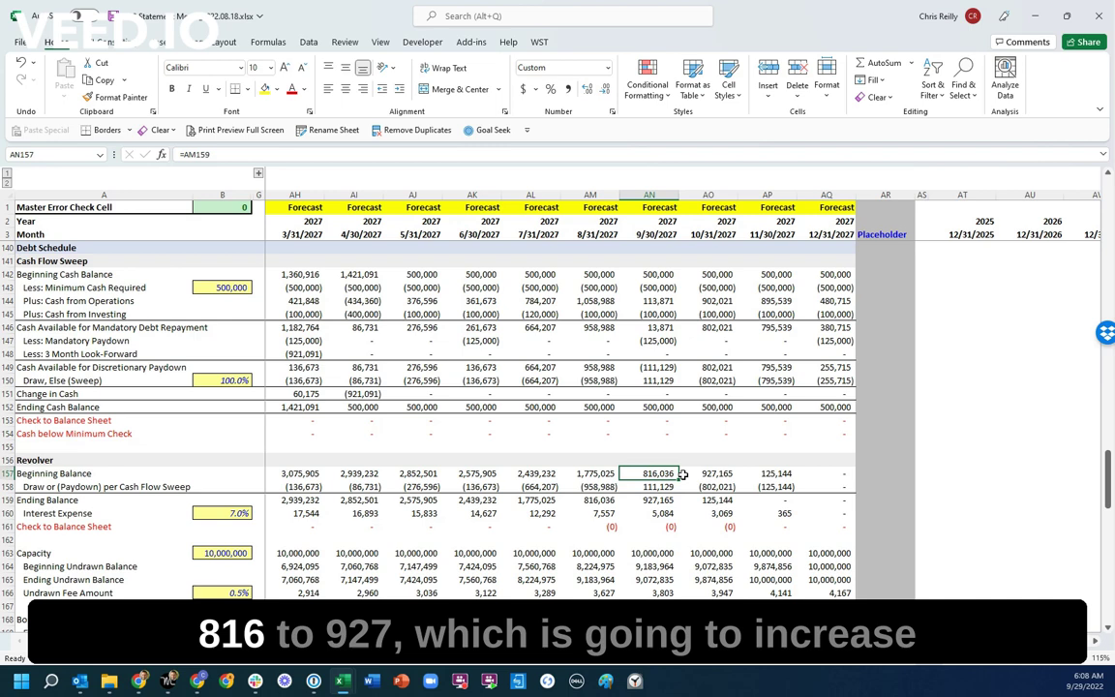
pyautogui.click(667, 500)
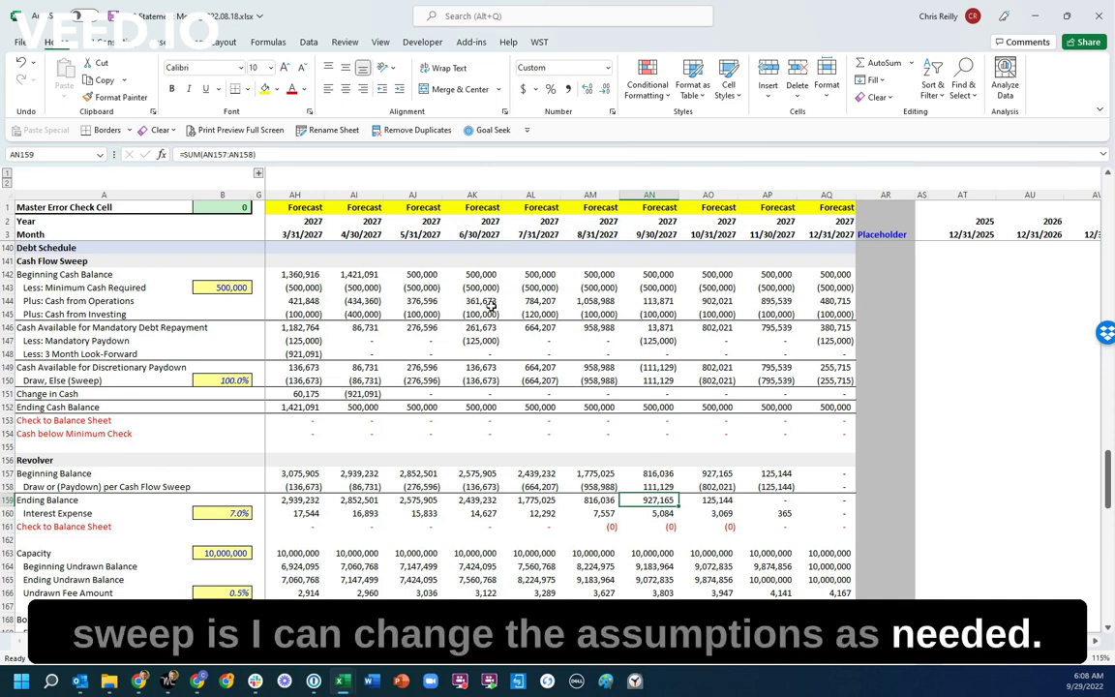
# - Change minimum cash required in B143 to 250000 and select the recalculated forecast ending cash balances
pyautogui.click(235, 288)
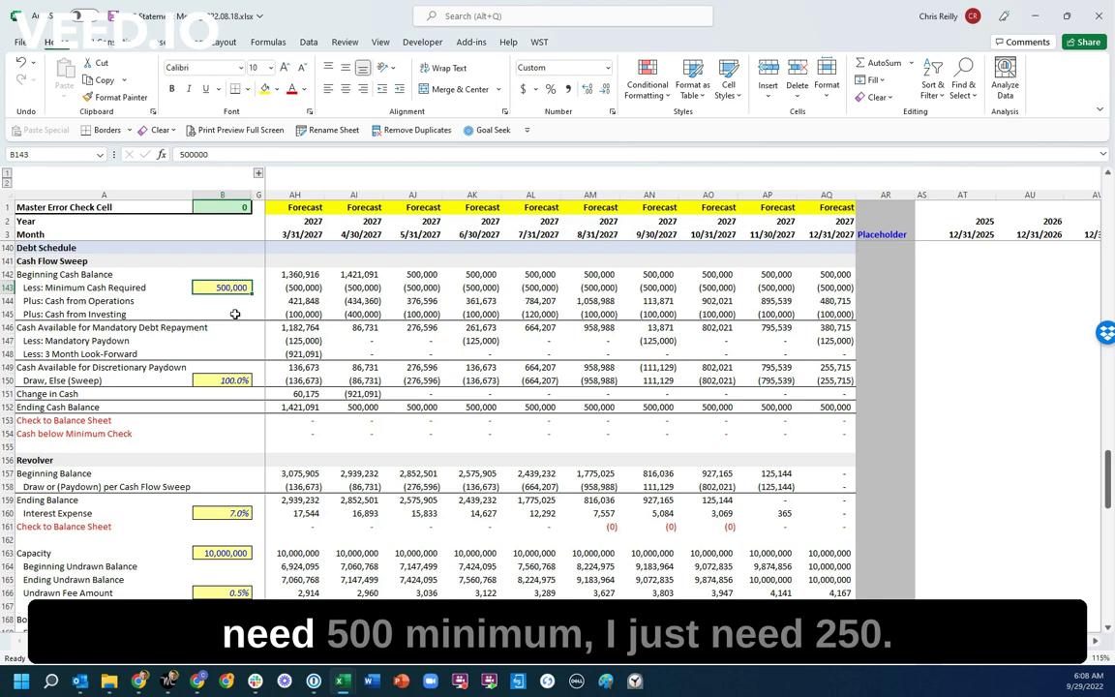
pyautogui.write('250000')
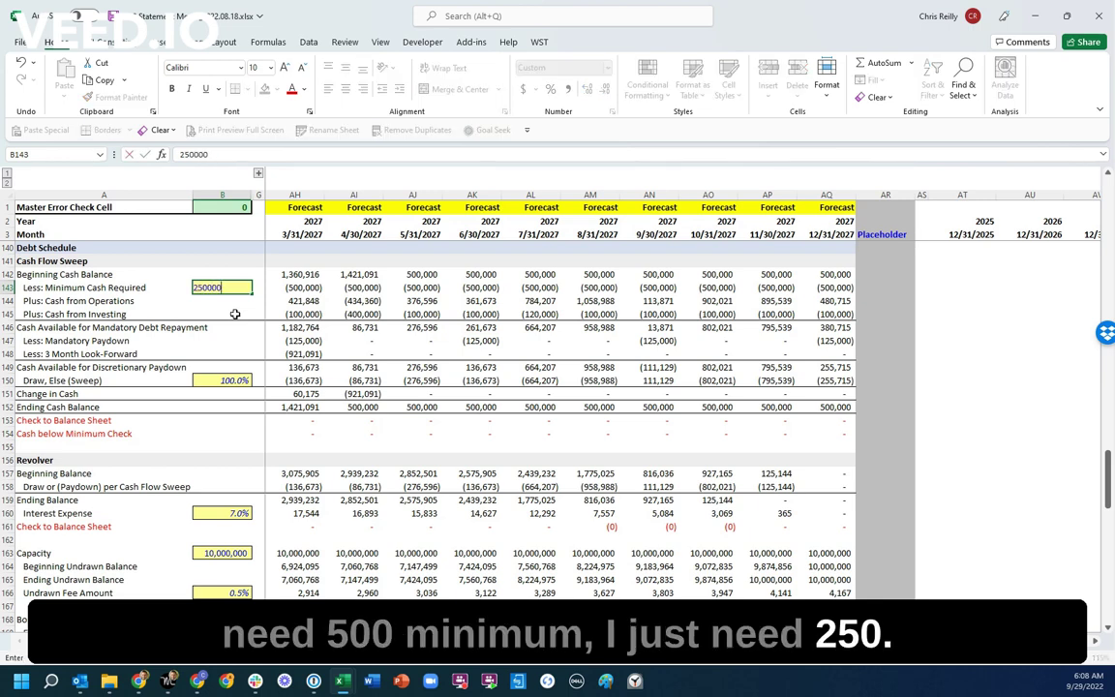
pyautogui.press('Return')
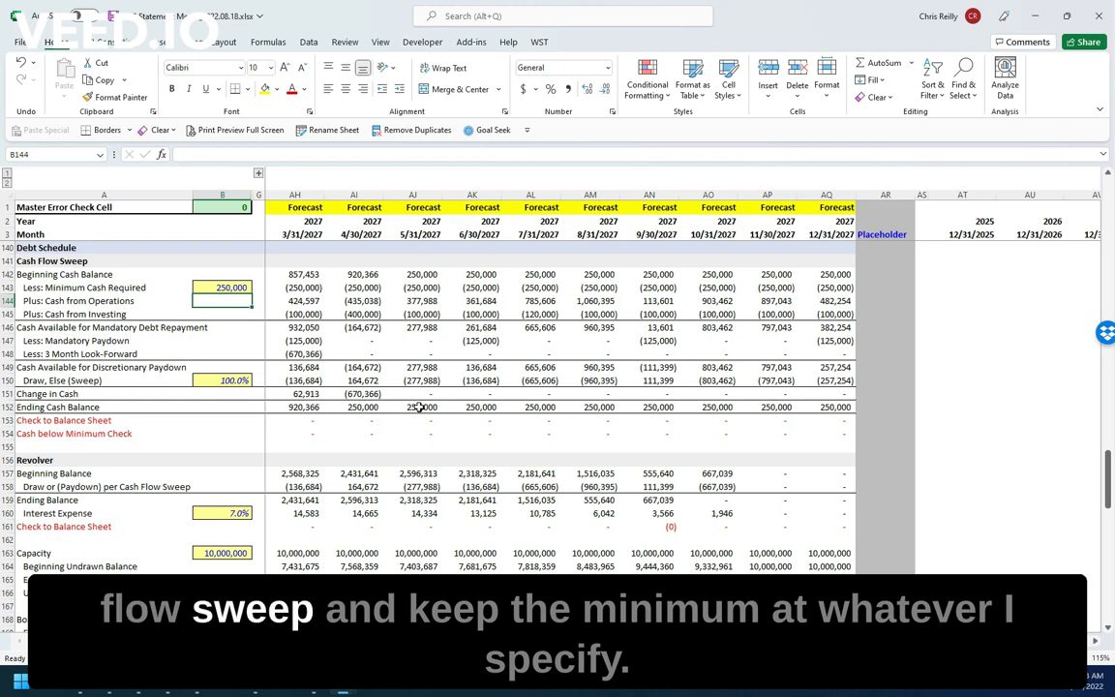
pyautogui.moveTo(418, 407); pyautogui.dragTo(832, 408)
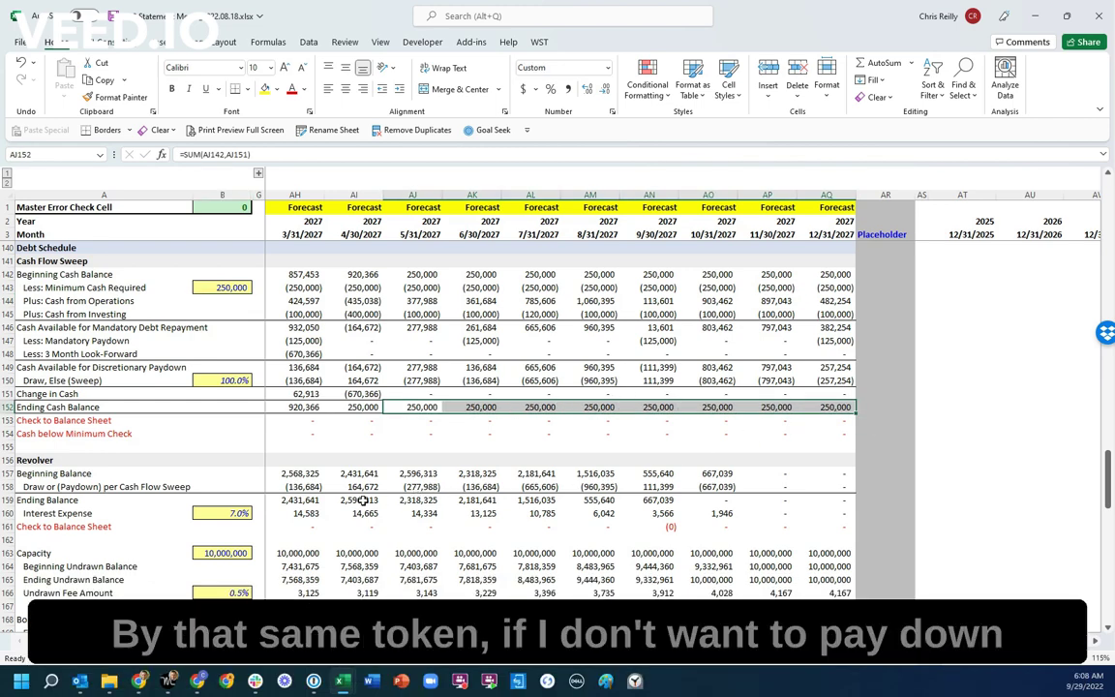
# - Enter 50 as the B150 sweep percentage and select the updated ending cash row, AI152:AM152
pyautogui.click(228, 380)
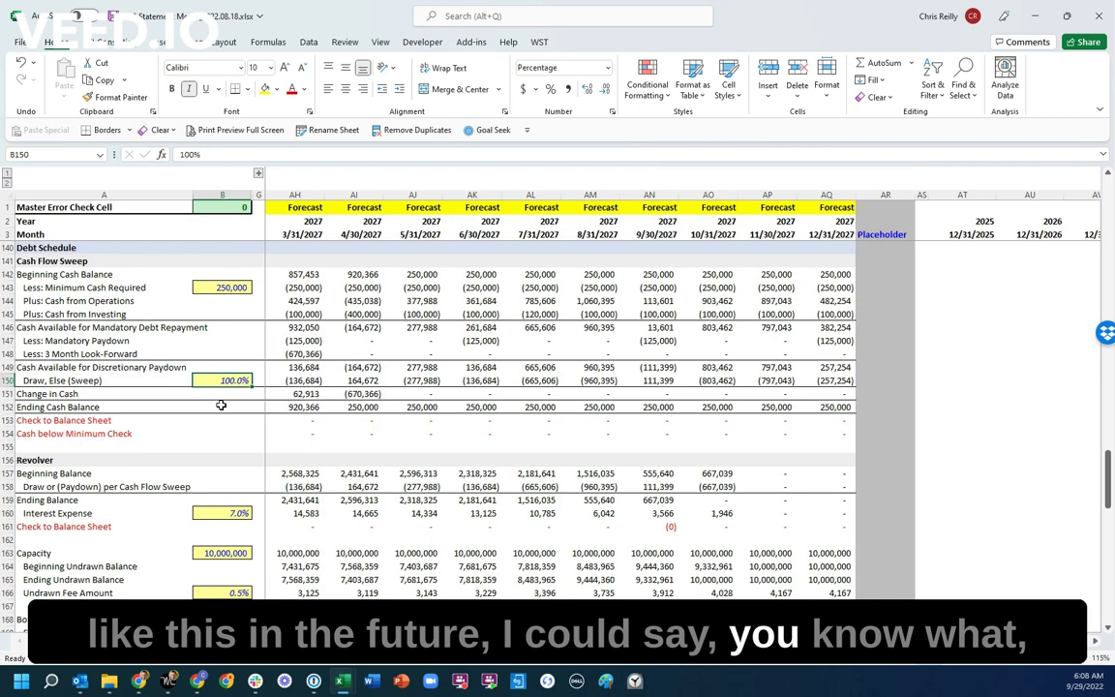
pyautogui.write('50')
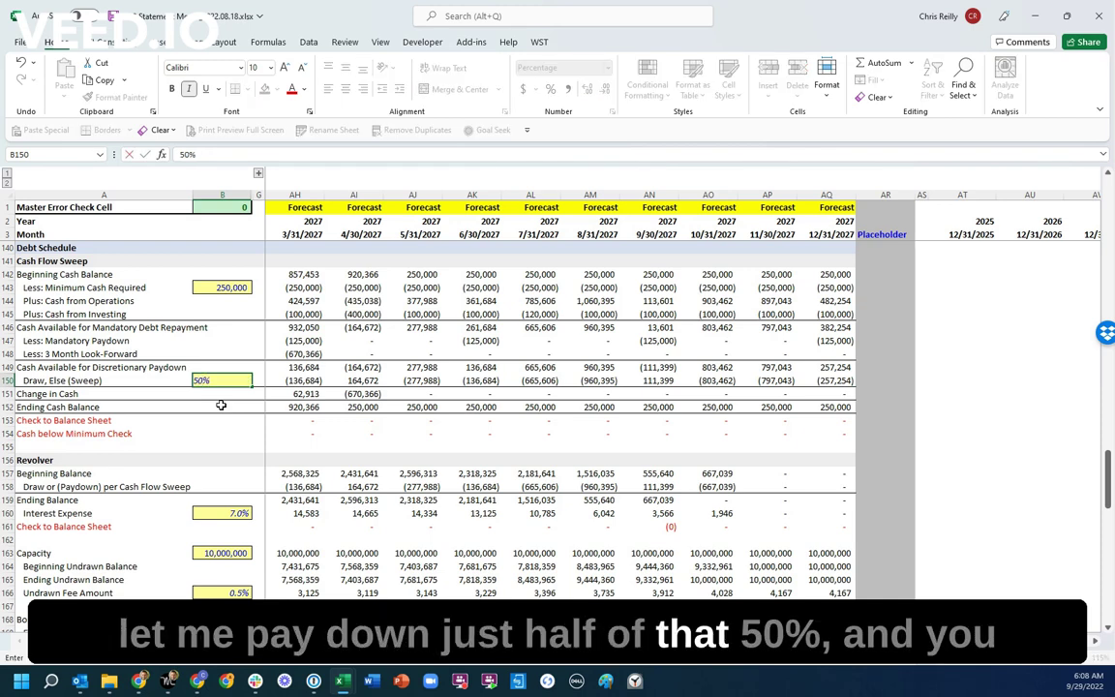
pyautogui.press('Return')
pyautogui.moveTo(356, 407); pyautogui.dragTo(765, 407)
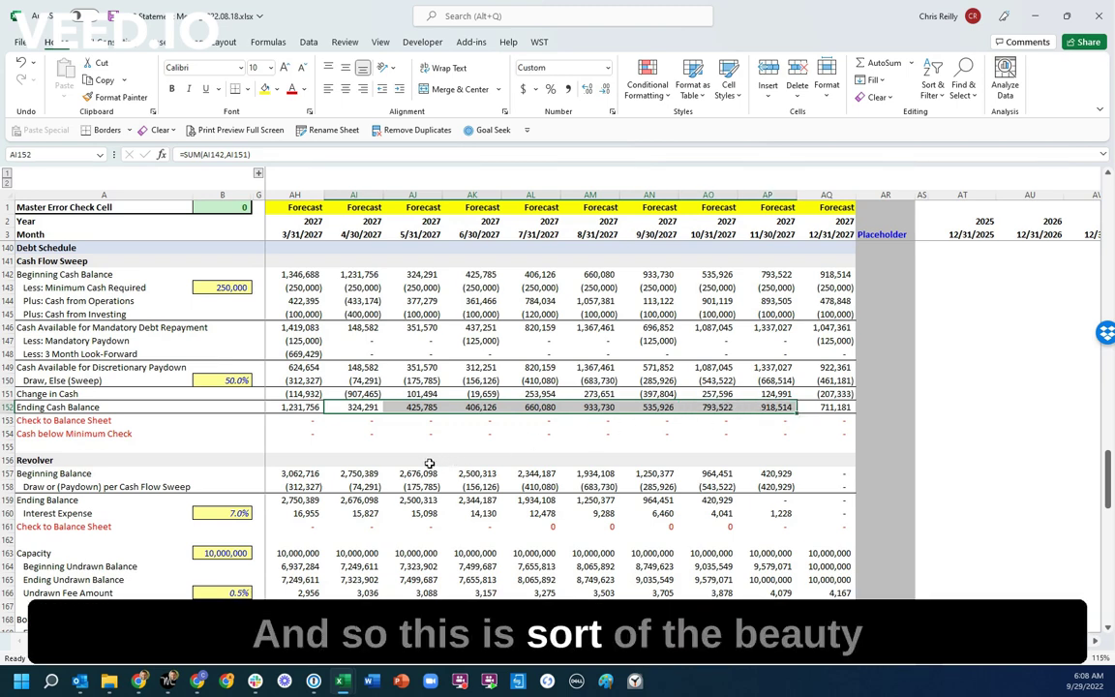